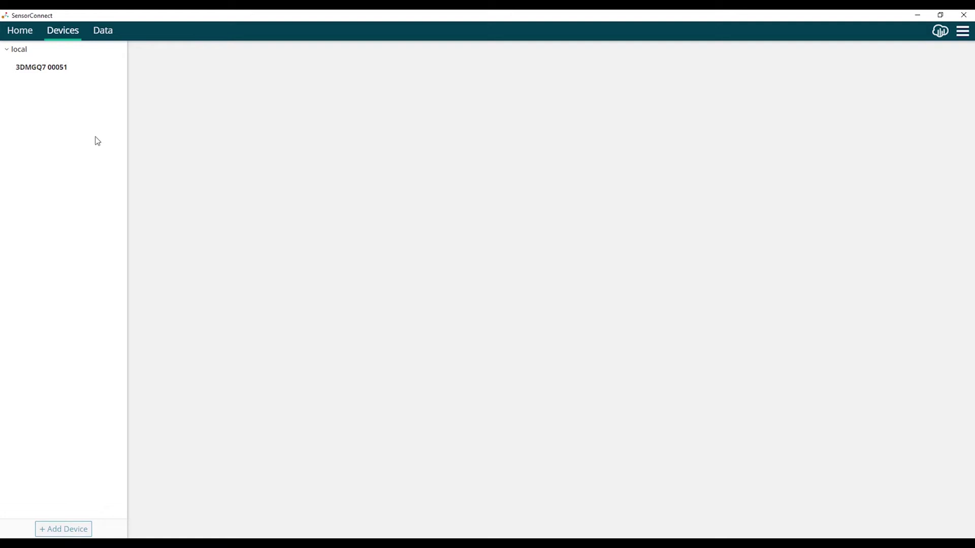
Step: Open the configuration of the connected 3DMGQ7 device and enable GNSS Heading Aiding for the estimation filter
left_click(64, 67)
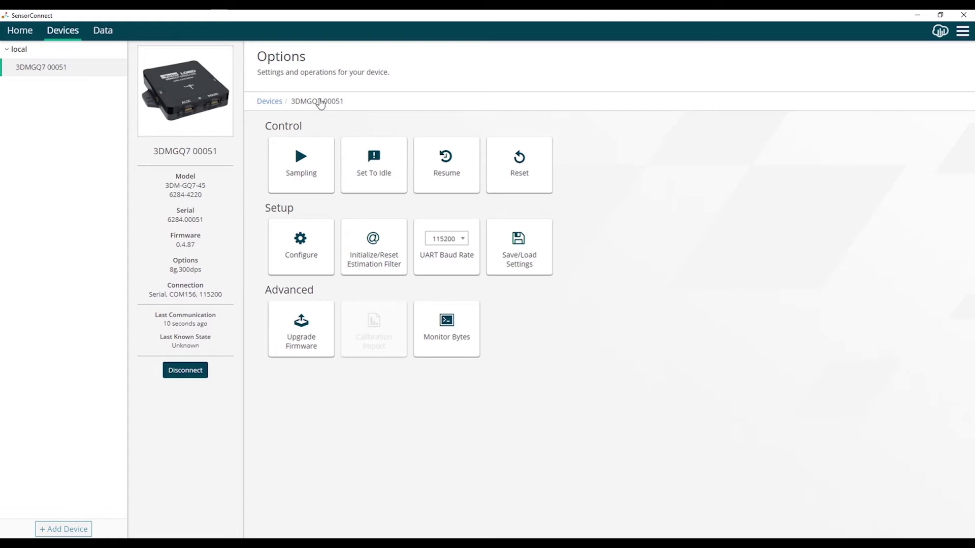
left_click(301, 242)
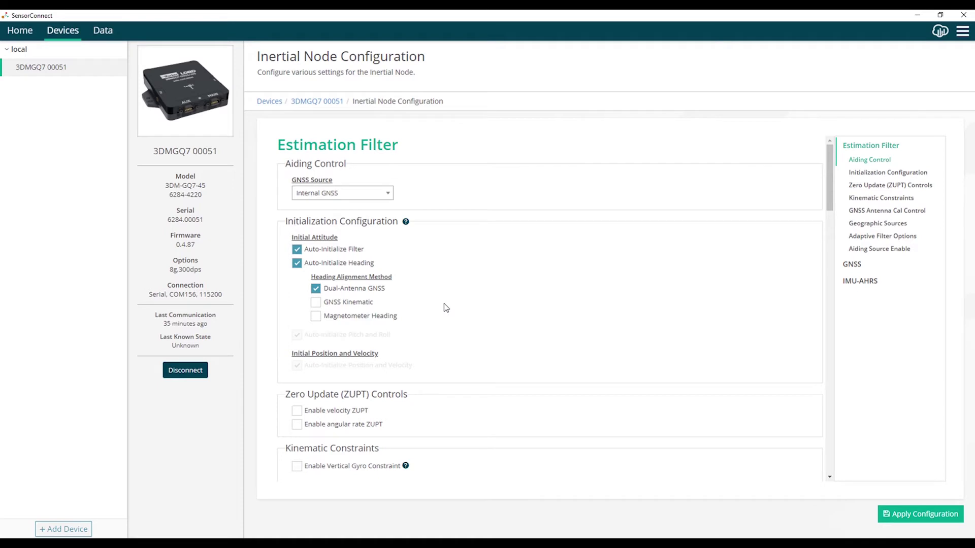
scroll(445, 307, "down", 9)
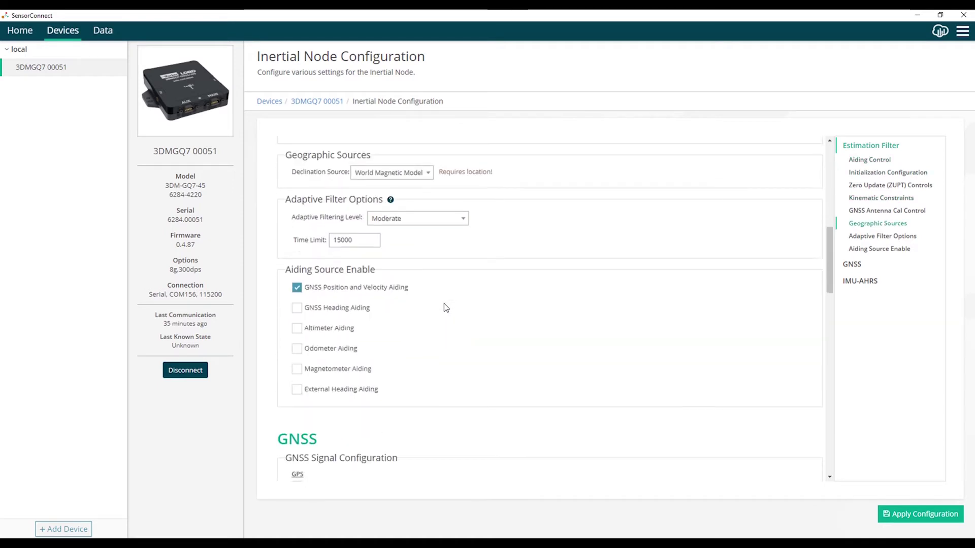
left_click(339, 311)
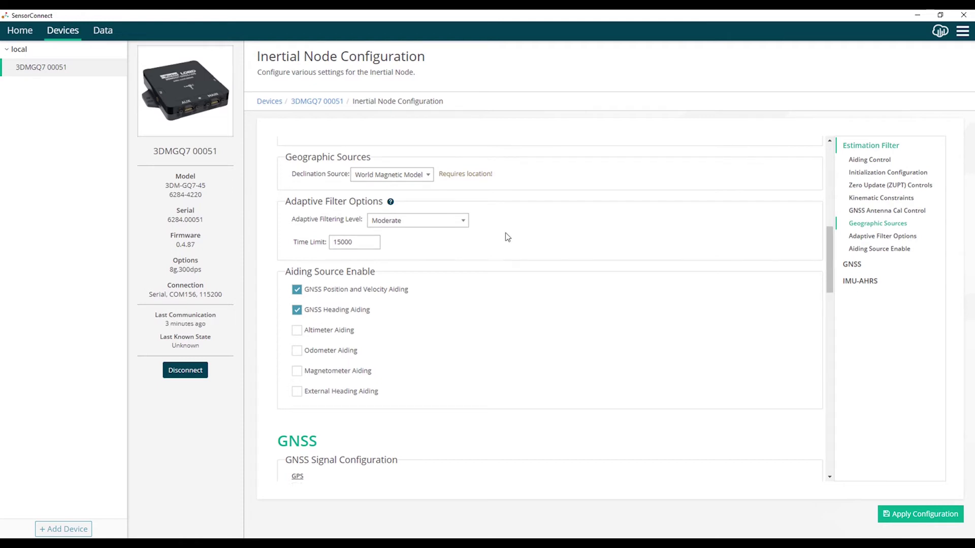
Step: Set the X offset to 1 m for antenna 1 and -1 m for antenna 2, and apply the configuration to the device
scroll(471, 296, "down", 9)
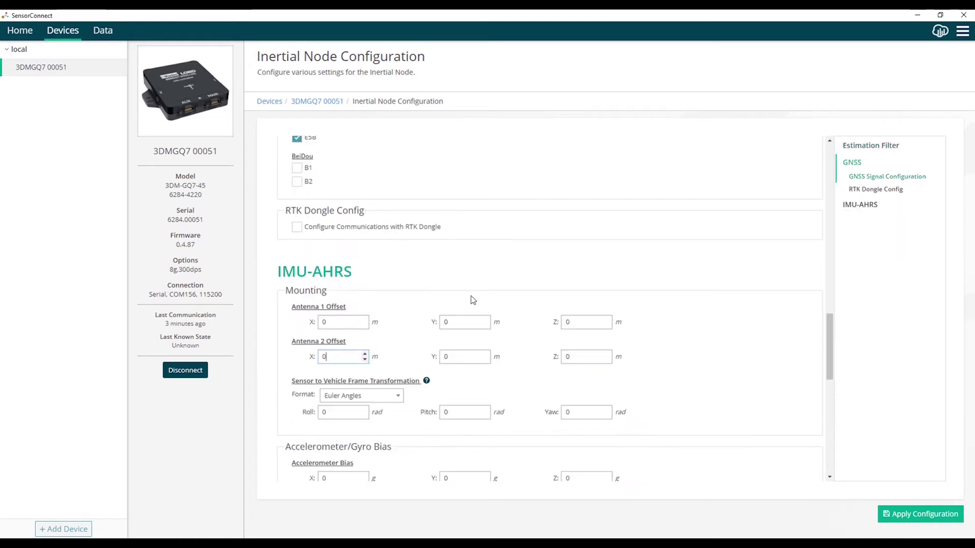
left_click(353, 319)
key("BackSpace")
type("1")
left_click(335, 356)
key("BackSpace")
type("-1")
left_click(920, 514)
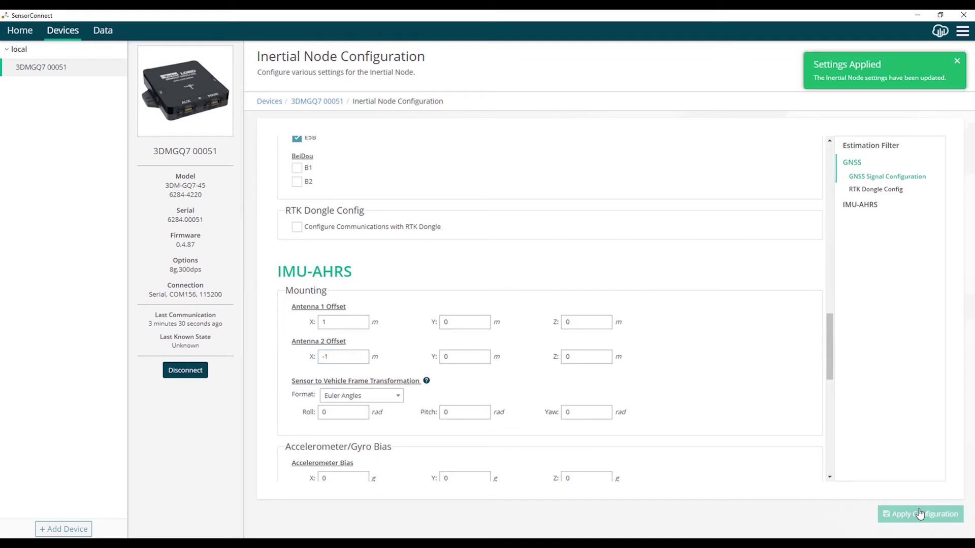
Step: Open the device's estimation filter initialization settings and reset the filter
left_click(319, 103)
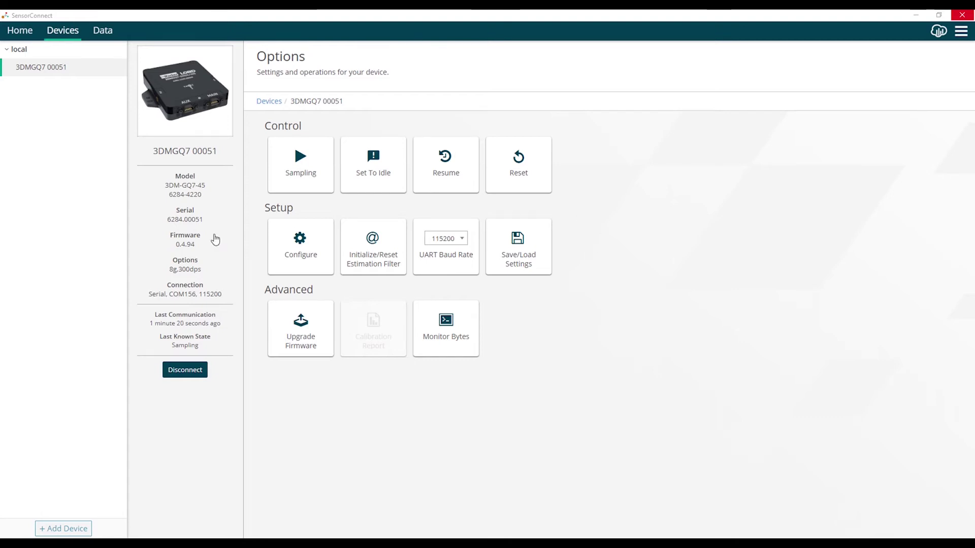
left_click(371, 258)
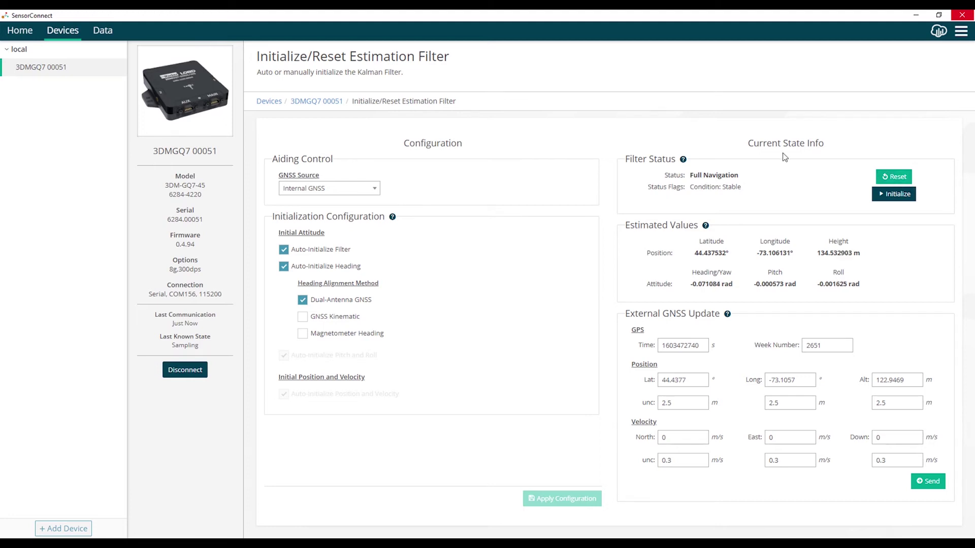
left_click(894, 176)
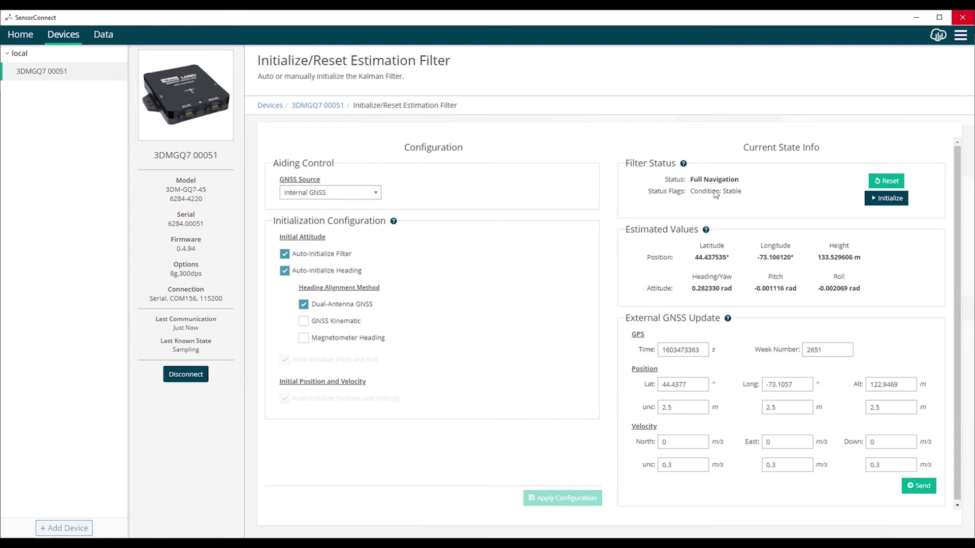
Step: Open the device's inertial sampling settings and check the channel field choices for IMU, Estimation Filter and GNSS Receiver 1
left_click(302, 107)
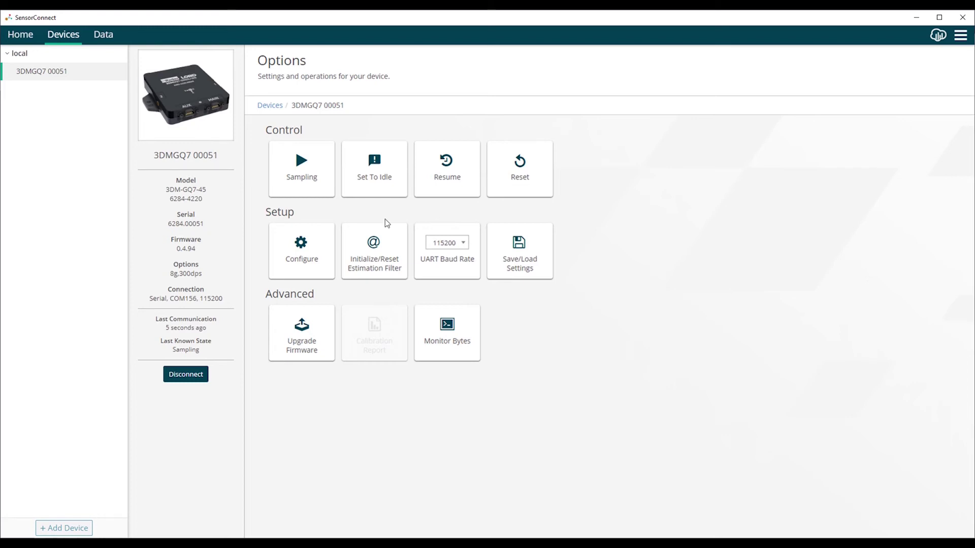
left_click(302, 172)
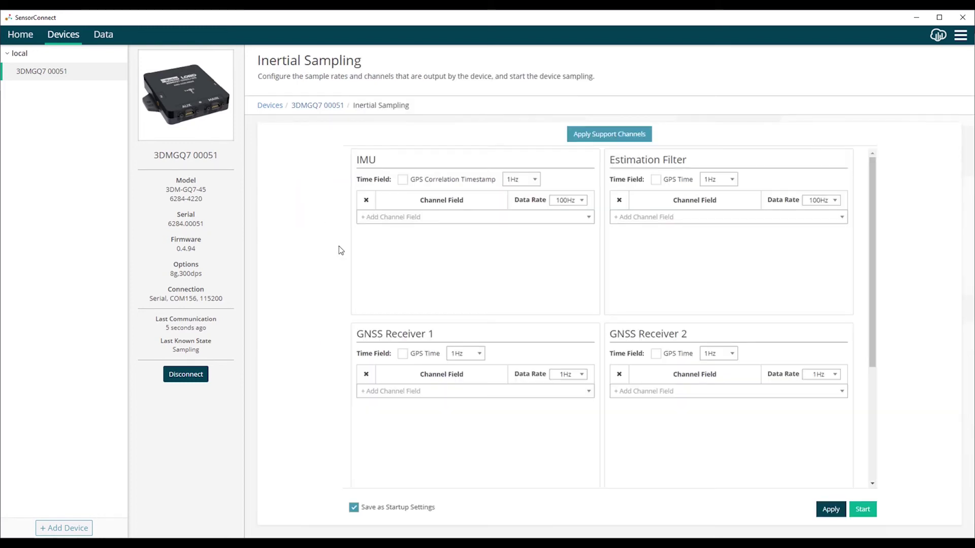
left_click(499, 222)
left_click(498, 222)
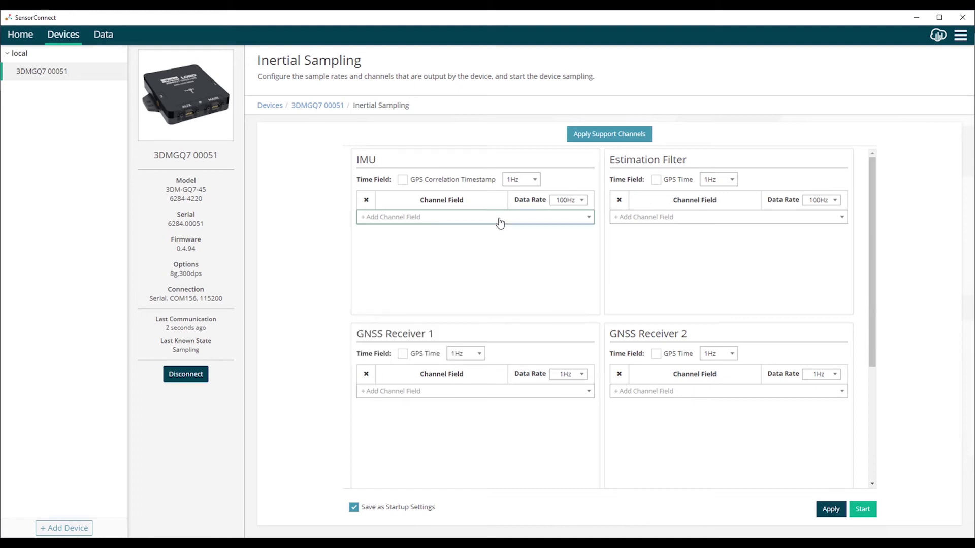
left_click(716, 224)
left_click(716, 225)
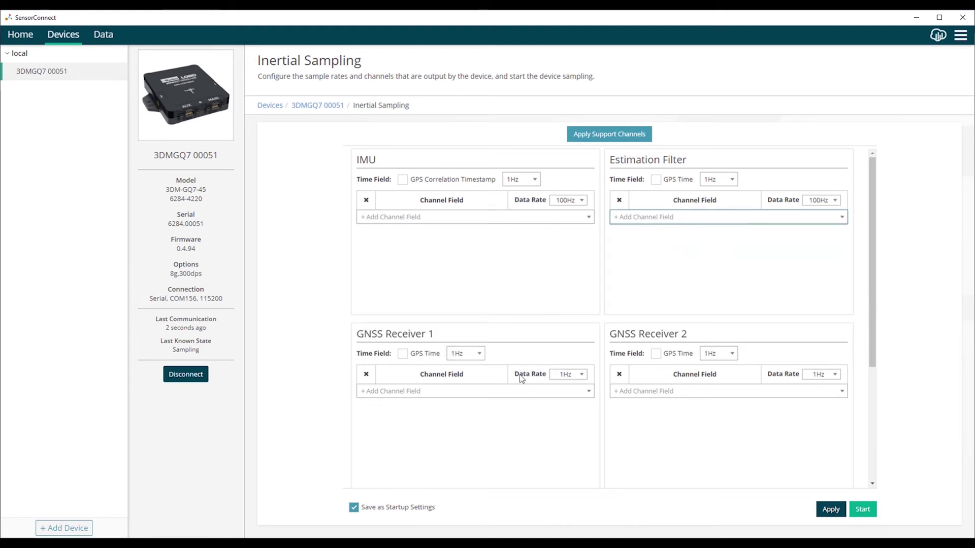
left_click(518, 392)
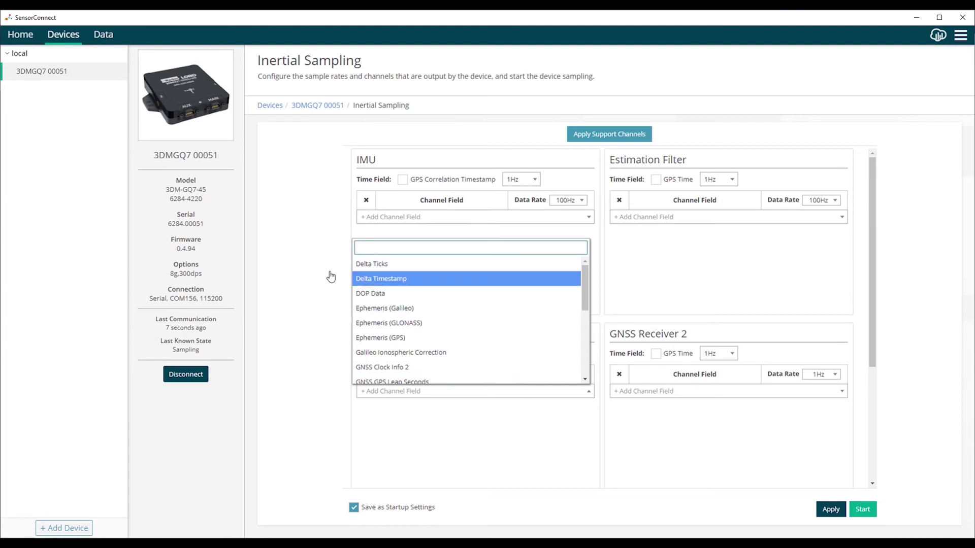
left_click(281, 262)
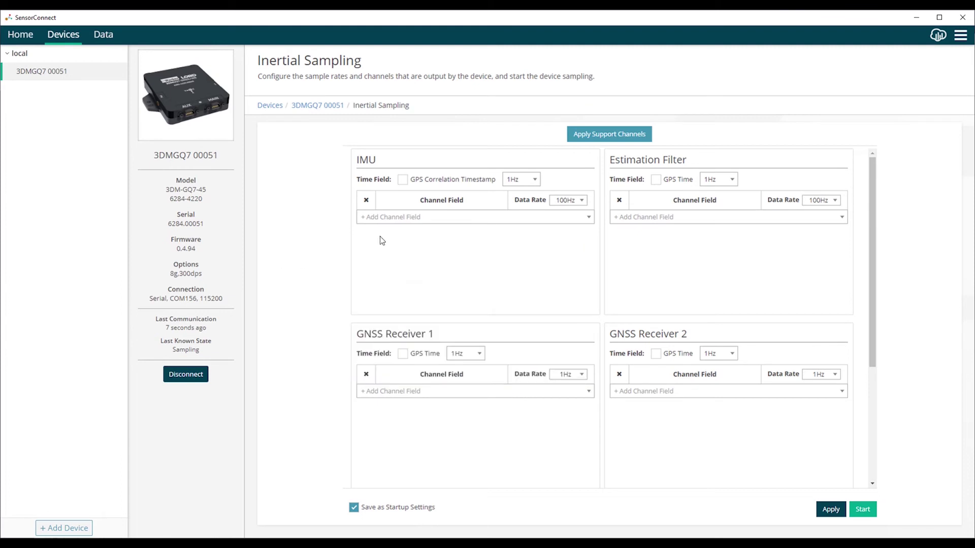
Step: Apply the technical support channel set to the device without saving it as startup settings, and start sampling
left_click(586, 140)
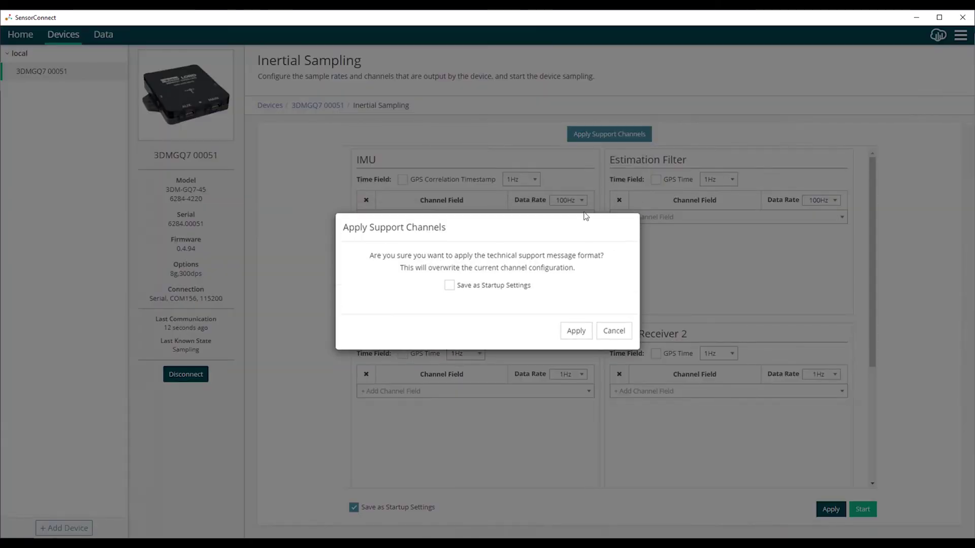
left_click(576, 331)
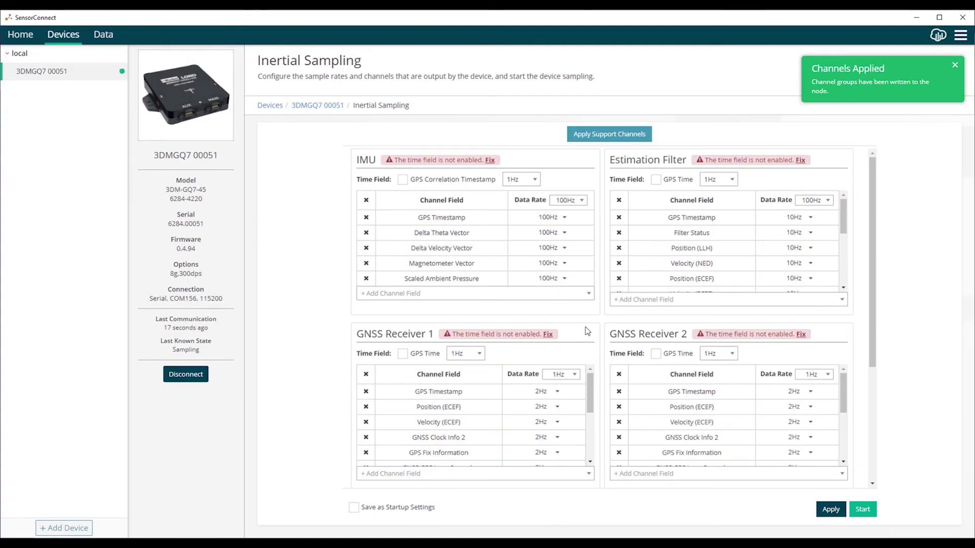
left_click(827, 510)
left_click(863, 509)
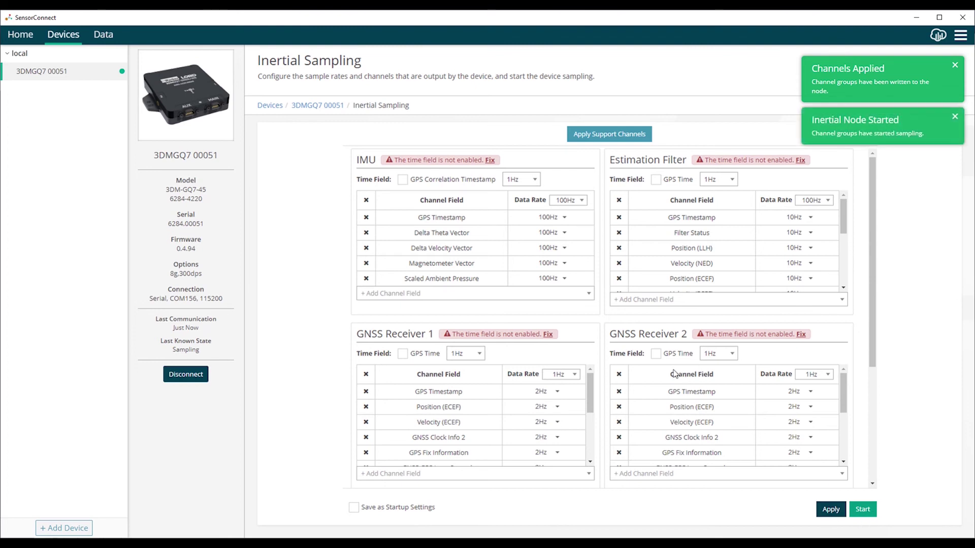
Step: Add a Text Chart widget to the empty data dashboard
left_click(312, 105)
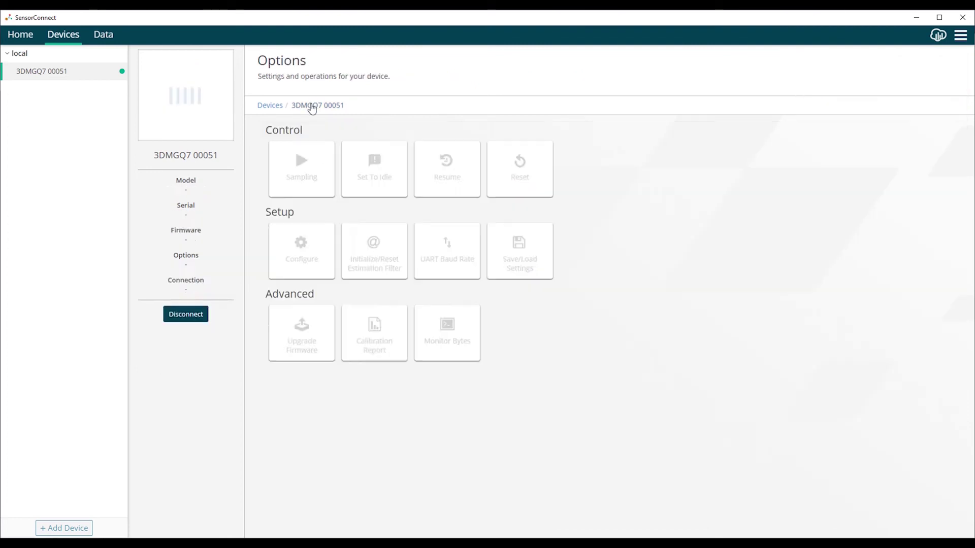
left_click(98, 36)
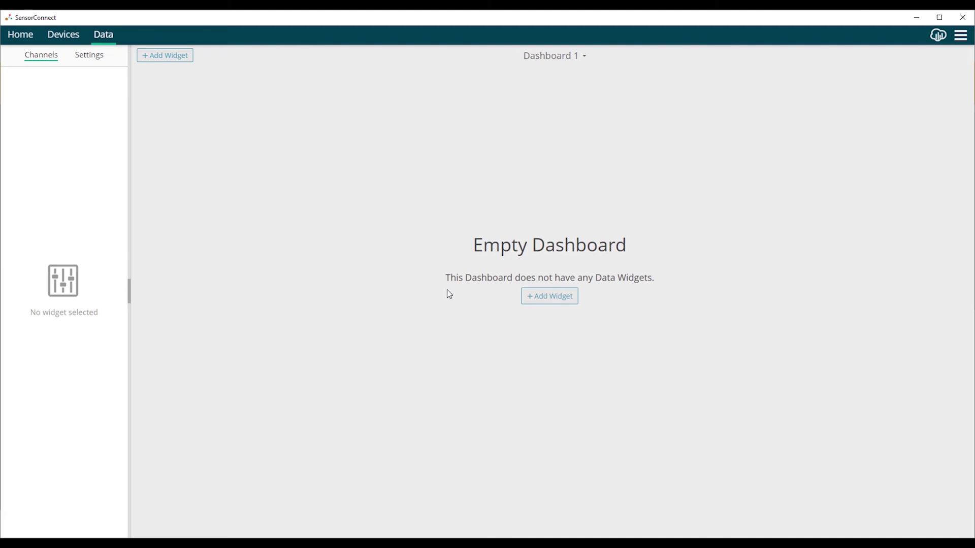
left_click(557, 297)
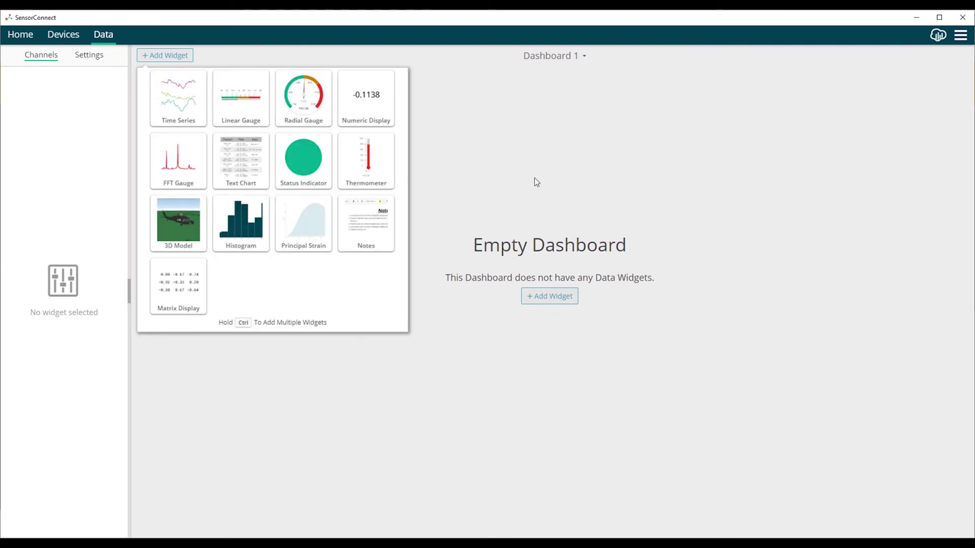
left_click(235, 158)
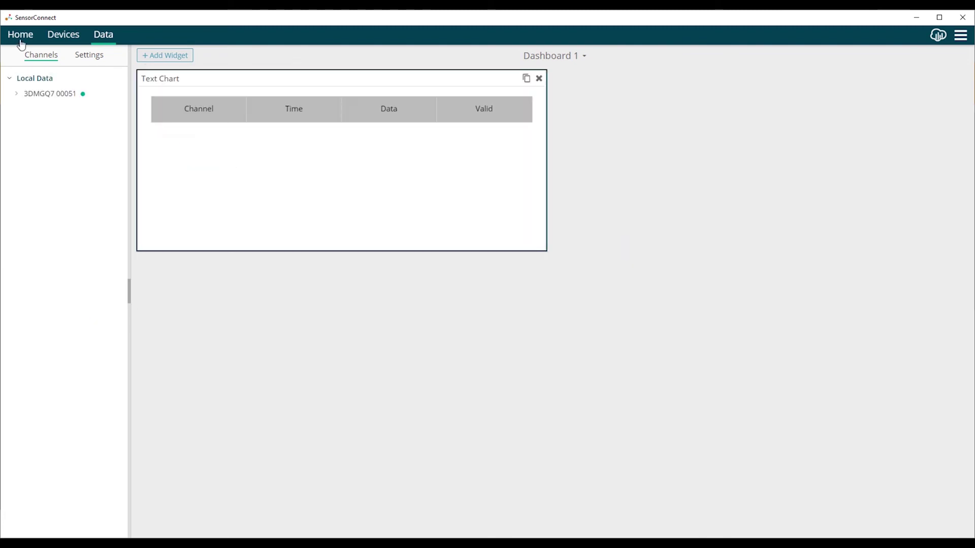
Step: Show the GNSS Fix Type channel of GNSS 1 in the text chart
left_click(16, 95)
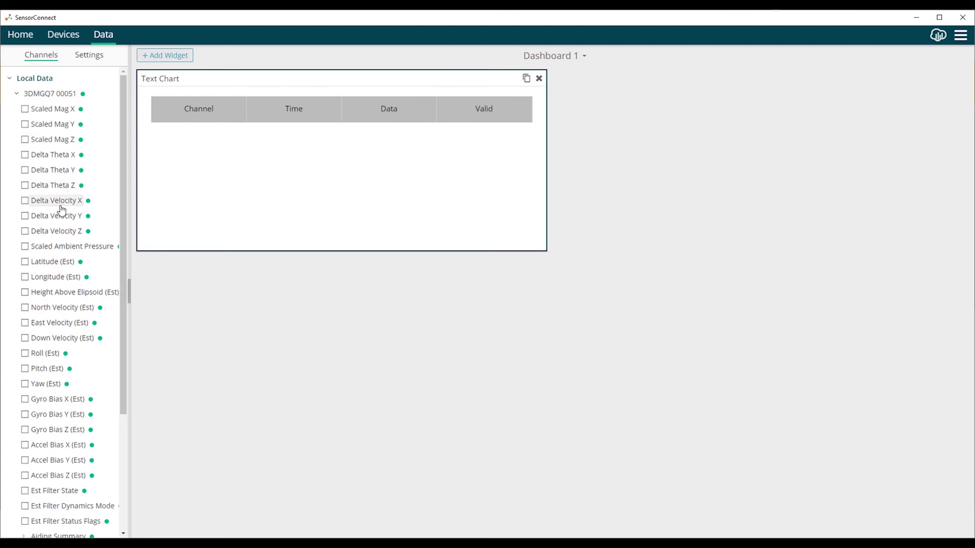
scroll(66, 234, "down", 3)
left_click(24, 452)
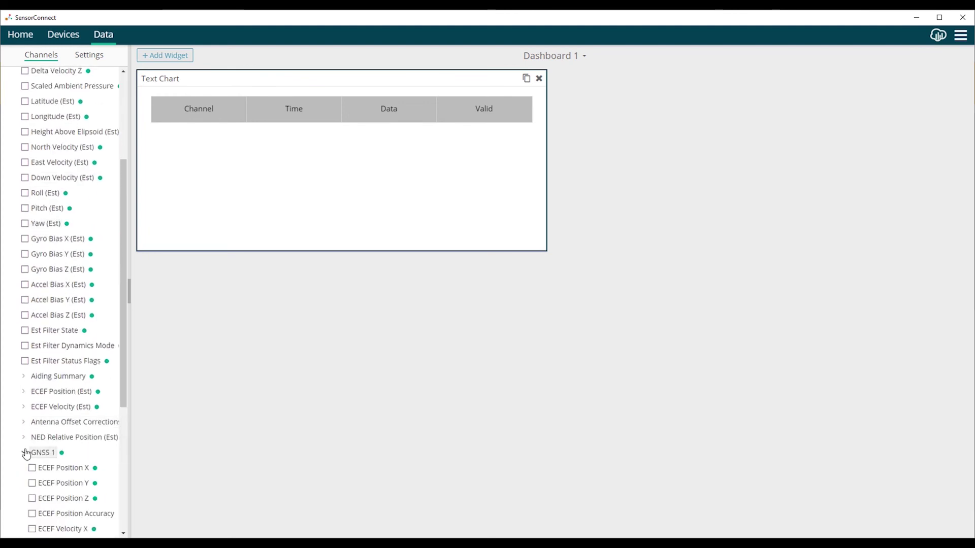
scroll(39, 445, "down", 5)
scroll(39, 444, "down", 1)
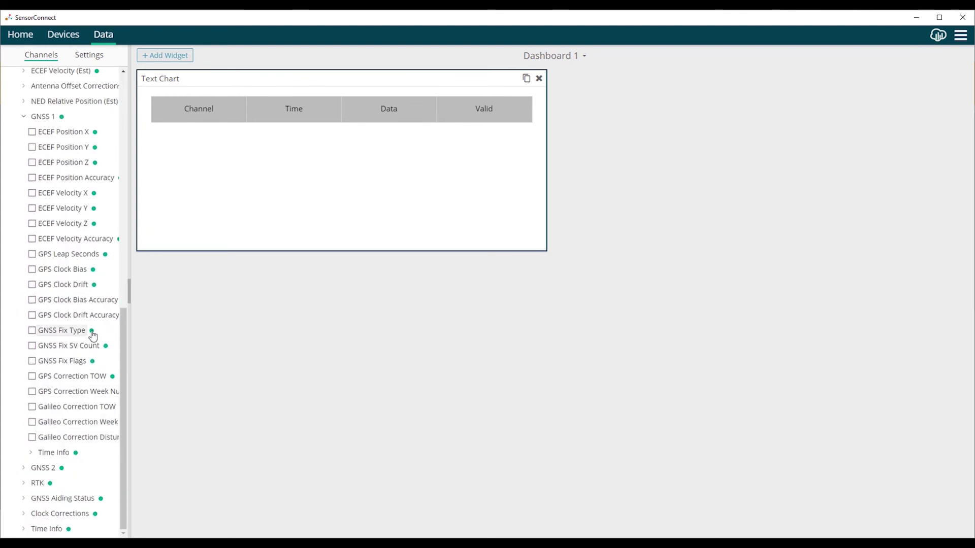
left_click(65, 334)
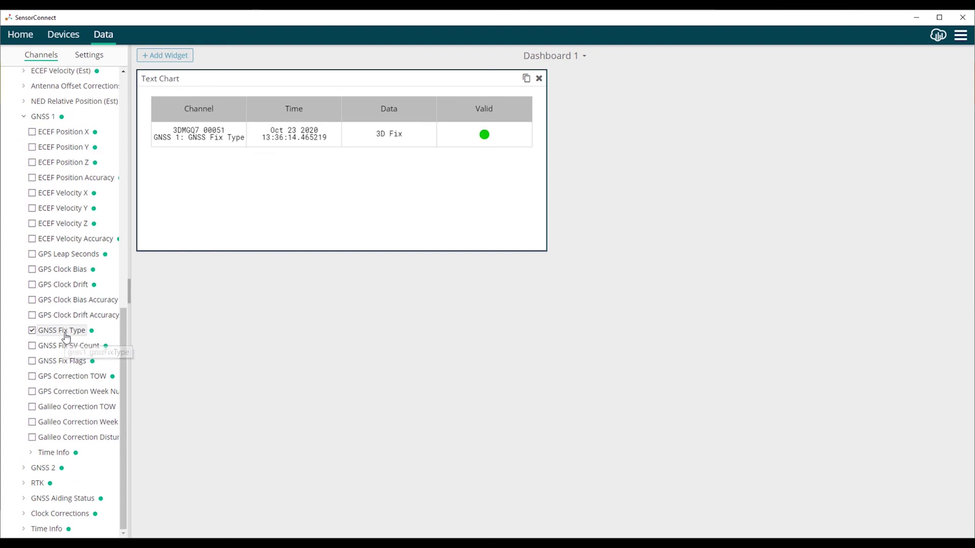
Step: Add the GNSS 2 GNSS Fix Type and the Est Filter State channels to the text chart
left_click(26, 468)
scroll(54, 370, "down", 6)
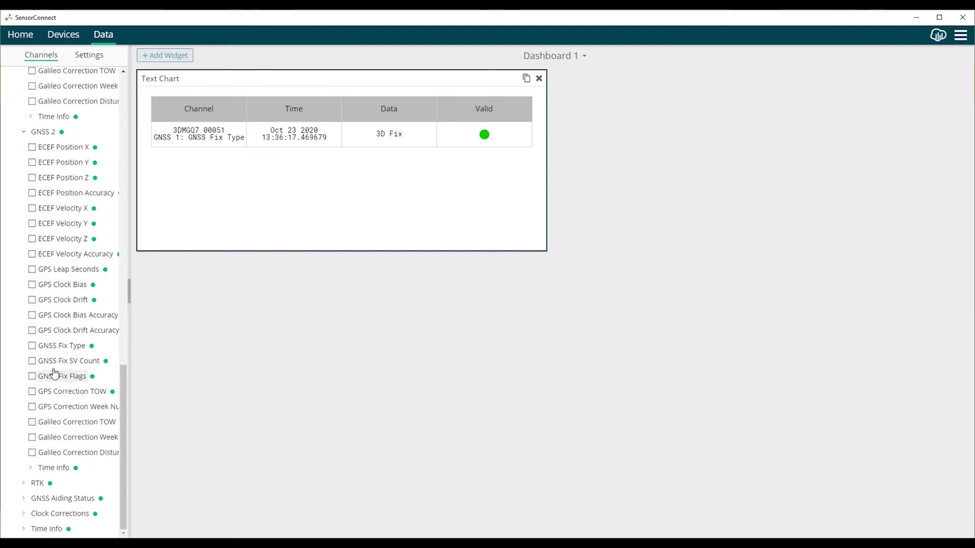
left_click(66, 346)
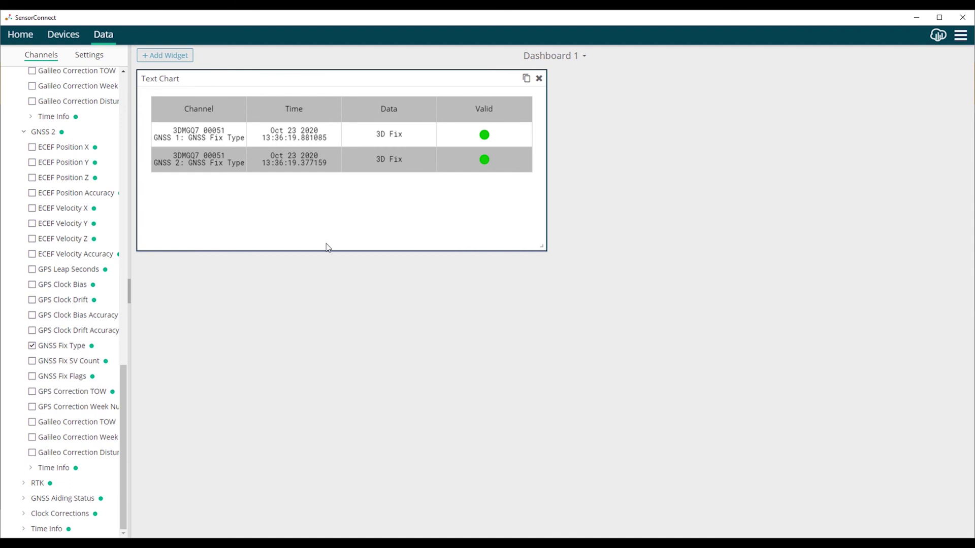
scroll(66, 285, "up", 10)
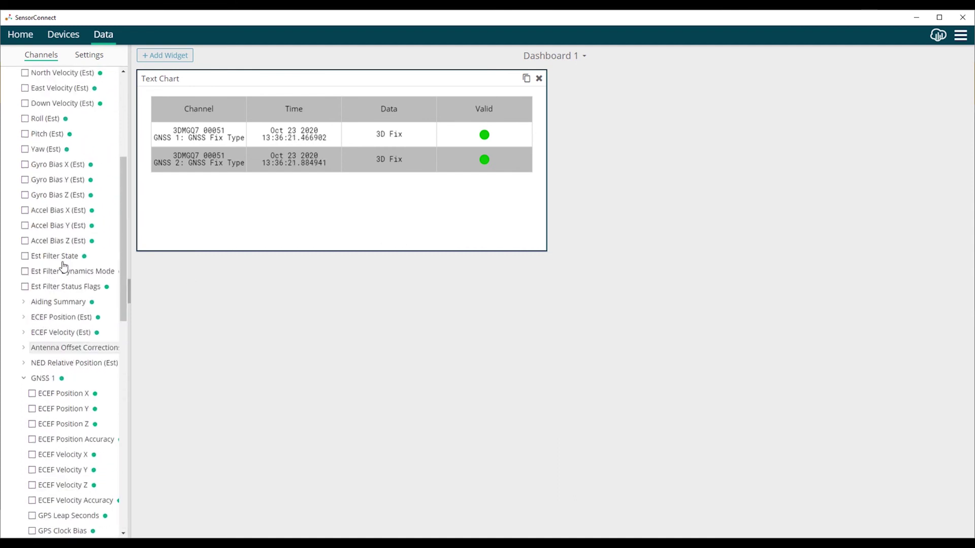
left_click(54, 320)
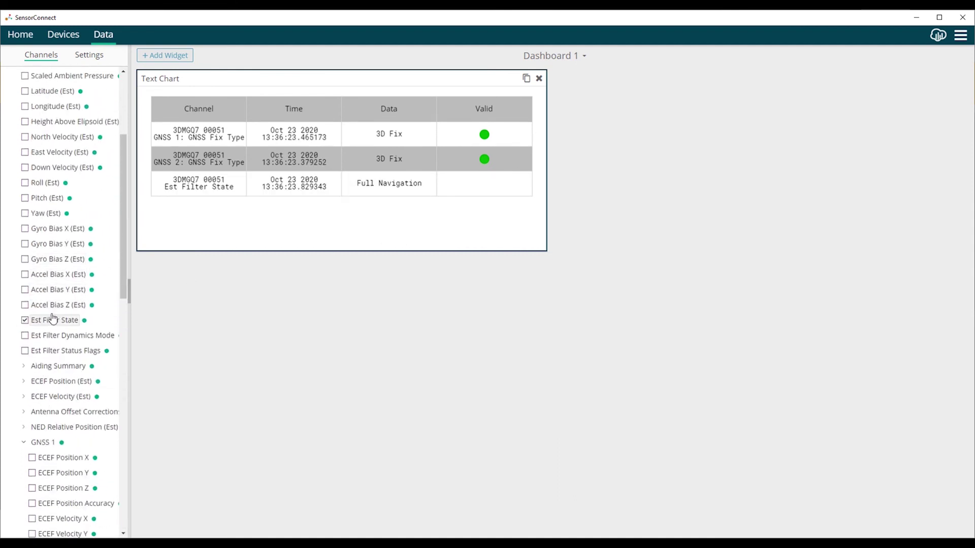
Step: Add a Time Series graph plotting the estimated Latitude, Longitude and Height Above Ellipsoid channels
left_click(363, 364)
left_click(175, 56)
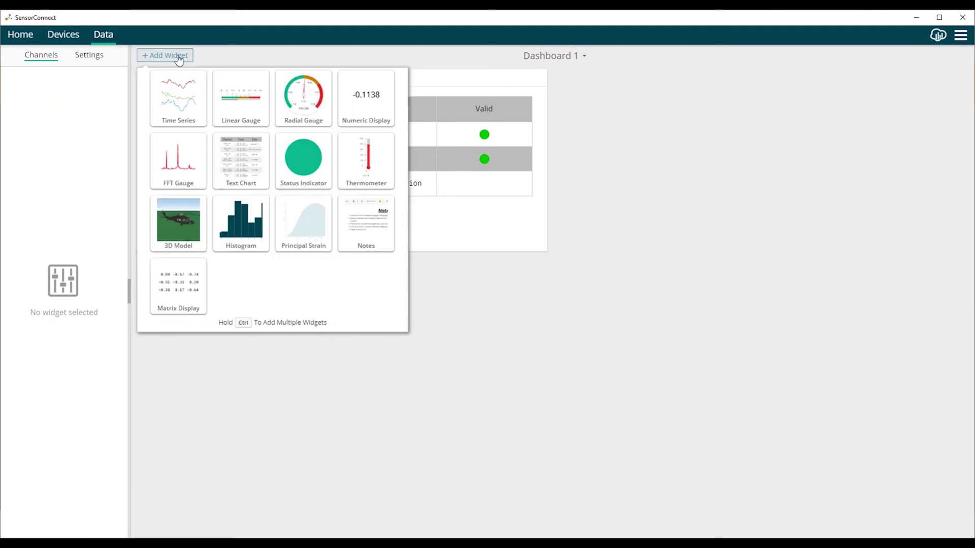
left_click(167, 90)
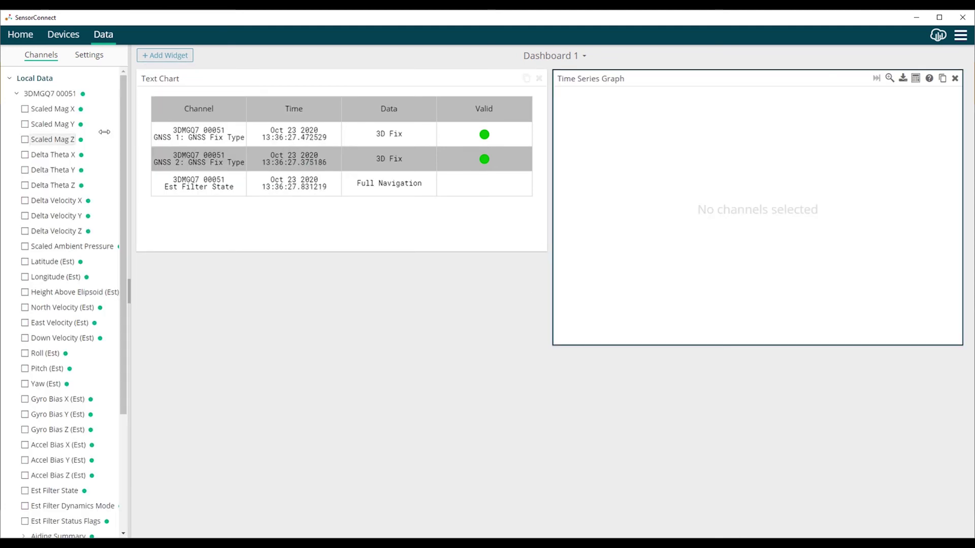
left_click(62, 264)
left_click(57, 278)
left_click(61, 293)
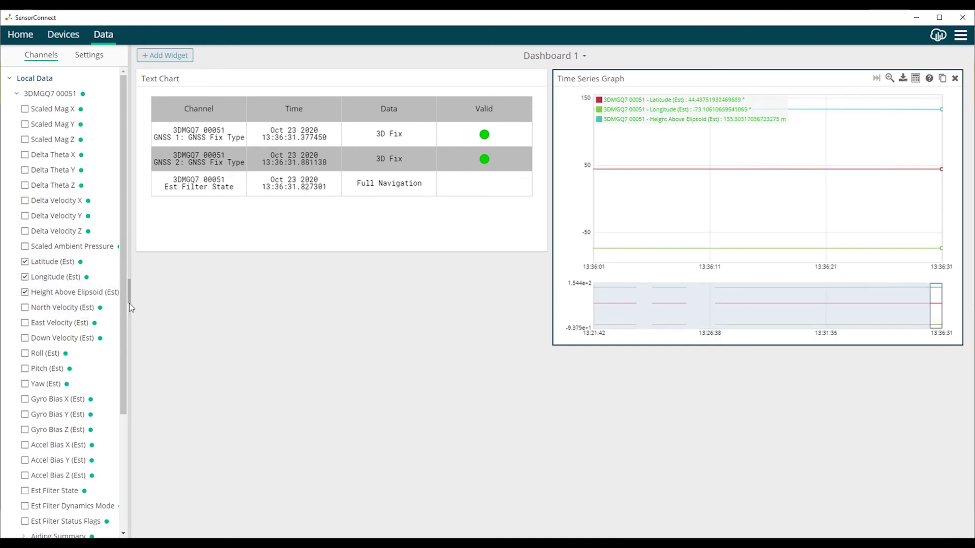
Step: Add a second Time Series graph plotting the estimated Roll, Pitch and Yaw channels
left_click(140, 55)
left_click(168, 92)
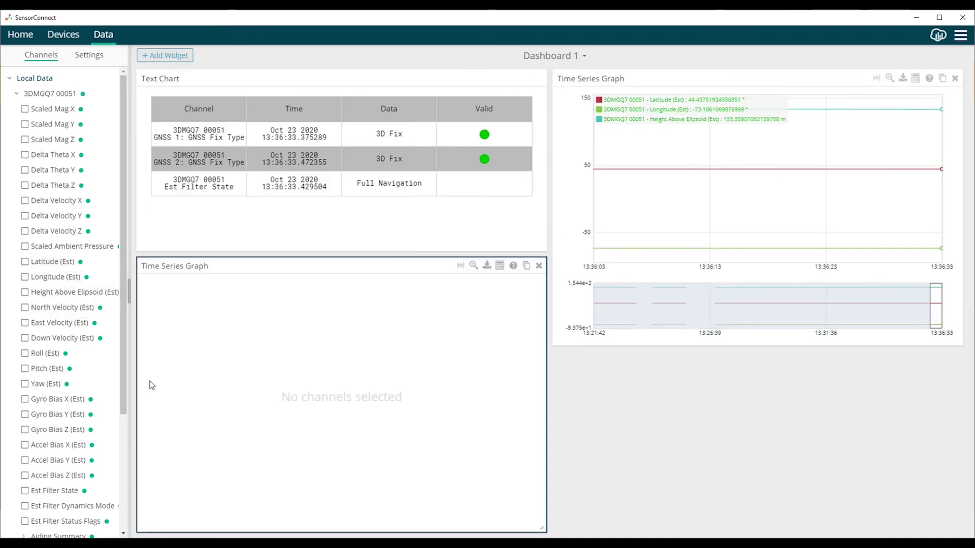
left_click(46, 353)
left_click(48, 369)
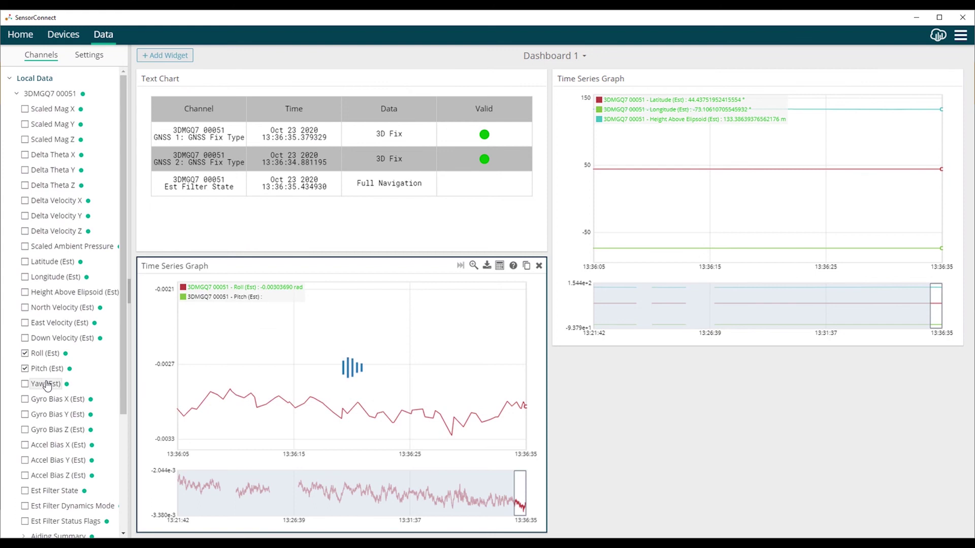
left_click(47, 384)
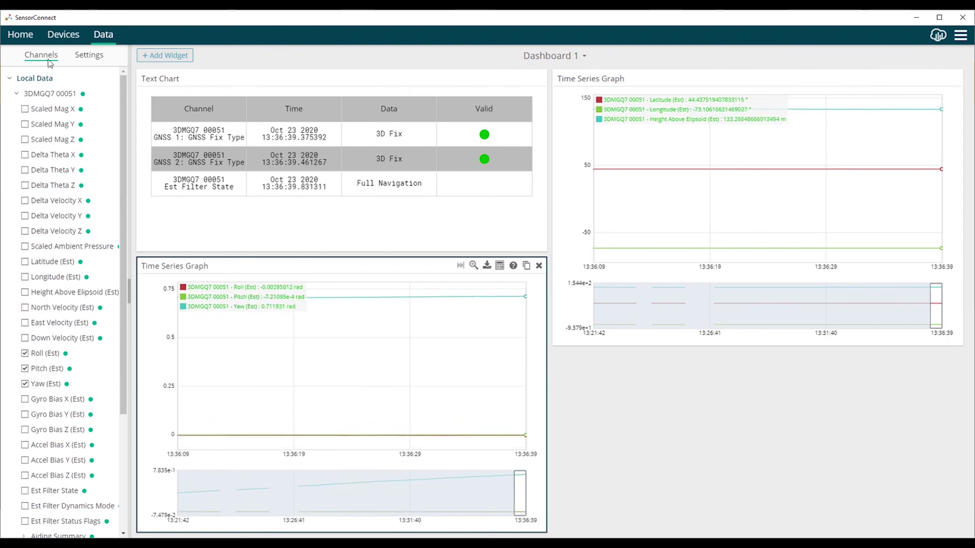
Step: Add a 3D Model widget driven by the estimated Roll, Pitch and Yaw channels
scroll(69, 189, "down", 3)
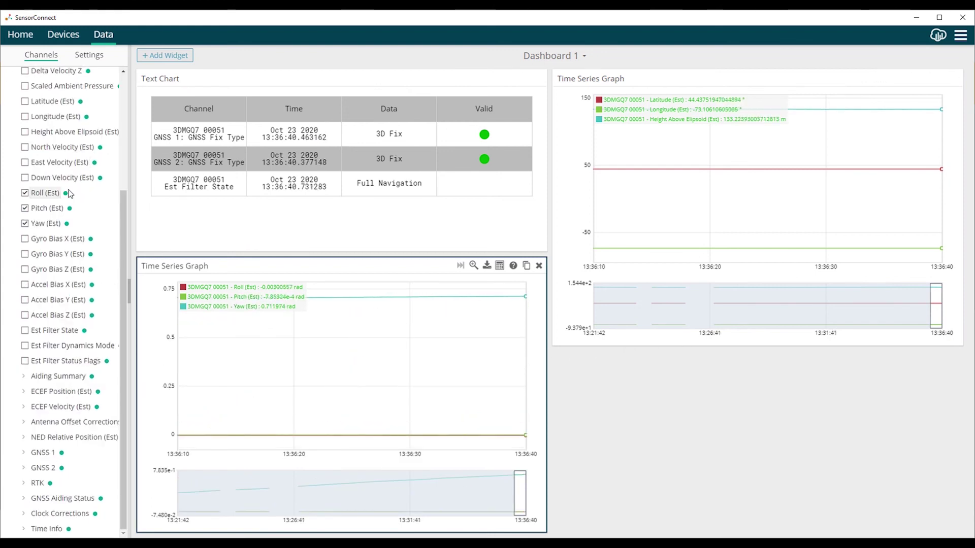
left_click(153, 56)
left_click(180, 220)
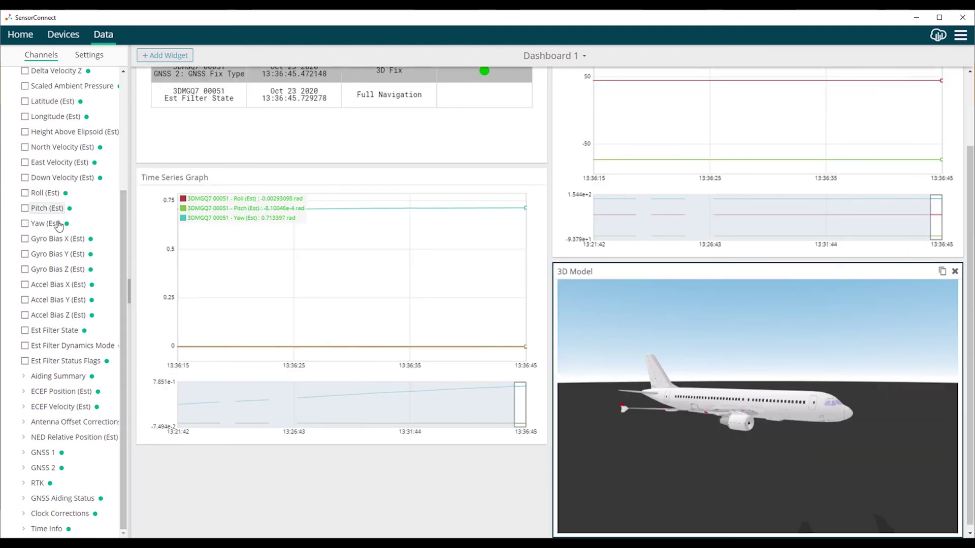
left_click(51, 193)
left_click(48, 208)
left_click(45, 224)
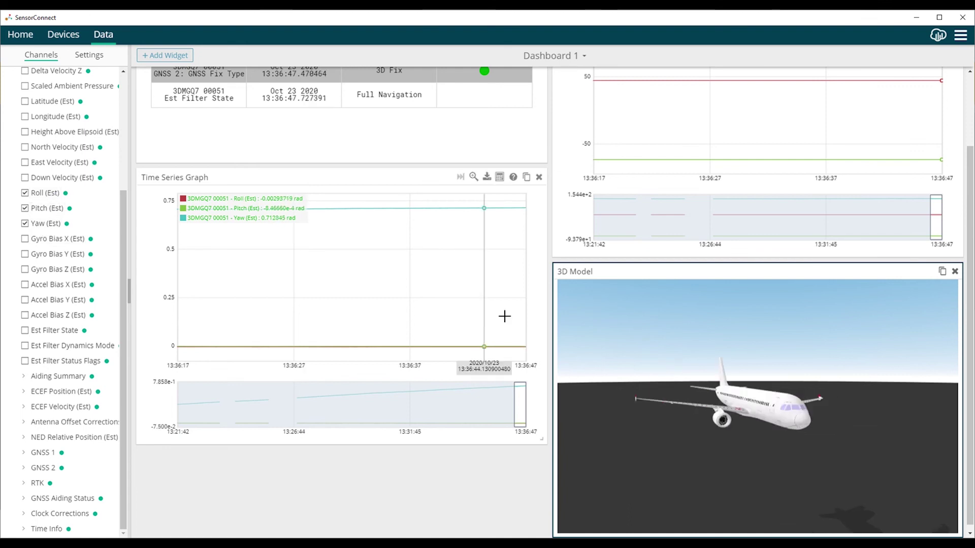